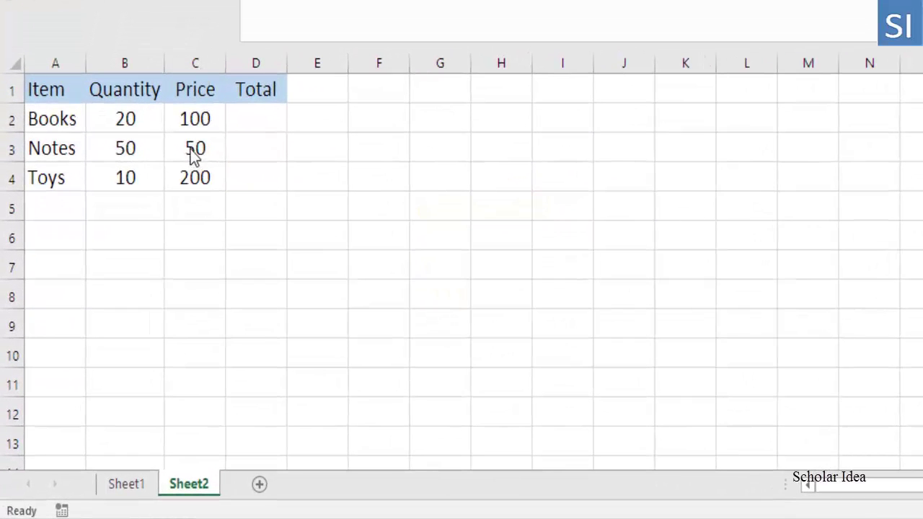
- Enter =B2*C2 in D2 so the Books total shows 2000 (20 × 100)
{"action": "left_click", "coordinate": [143, 125]}
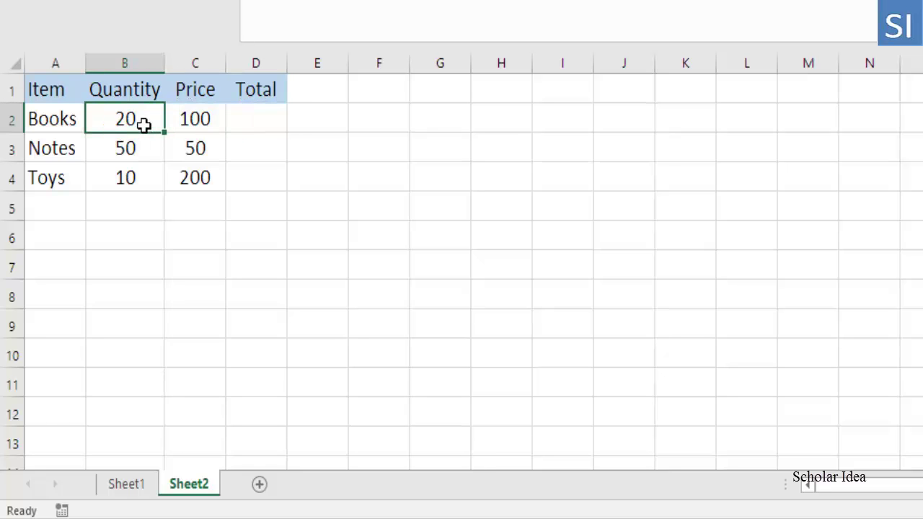
{"action": "left_click", "coordinate": [191, 126]}
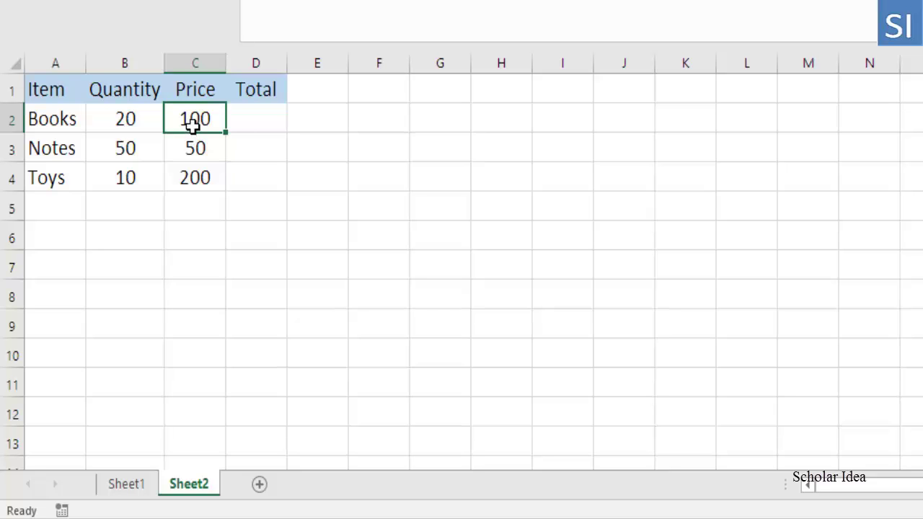
{"action": "left_click", "coordinate": [268, 129]}
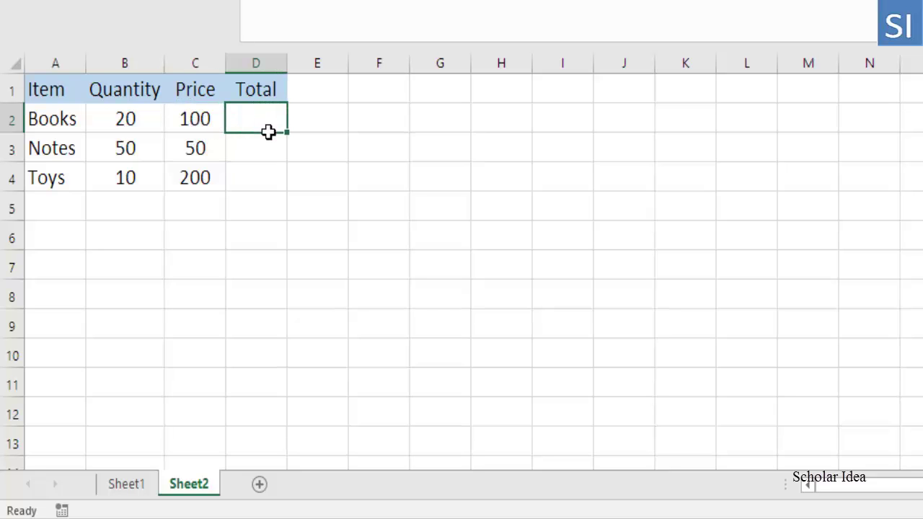
{"action": "double_click", "coordinate": [273, 134]}
{"action": "type", "text": "=B"}
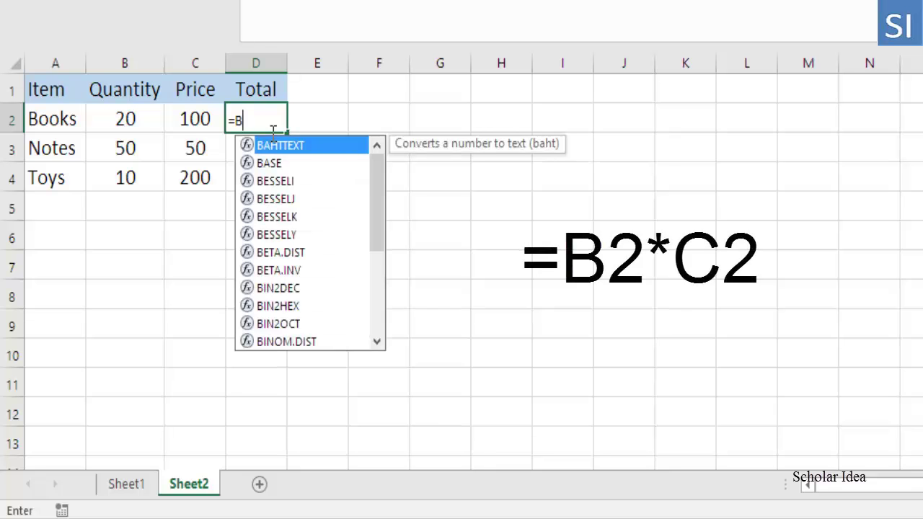
{"action": "type", "text": "2"}
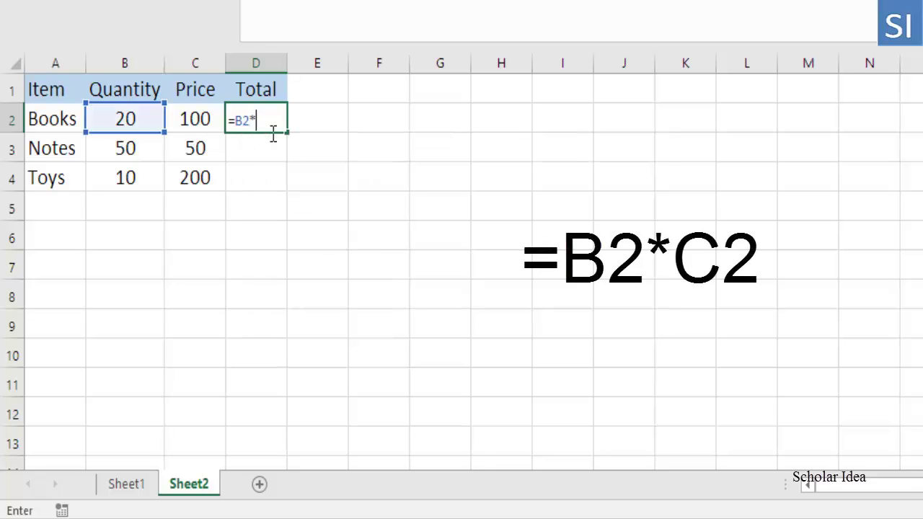
{"action": "type", "text": "*C"}
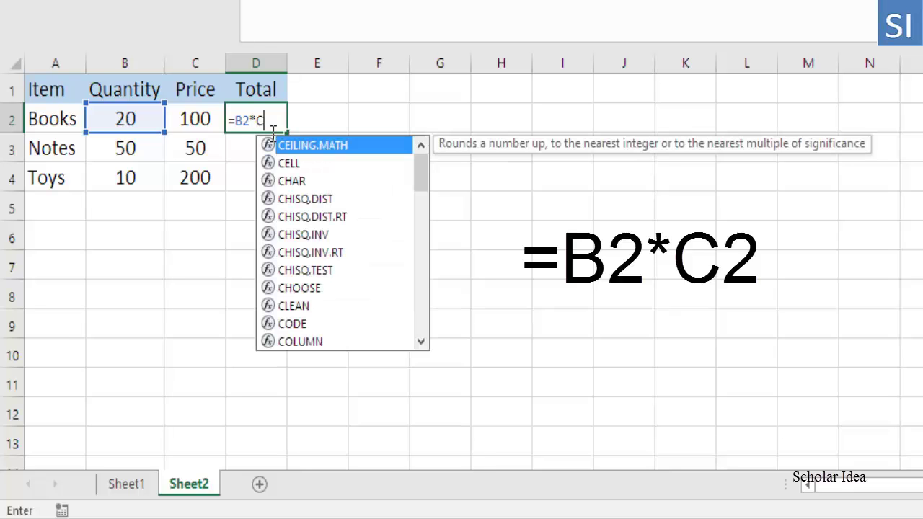
{"action": "type", "text": "2"}
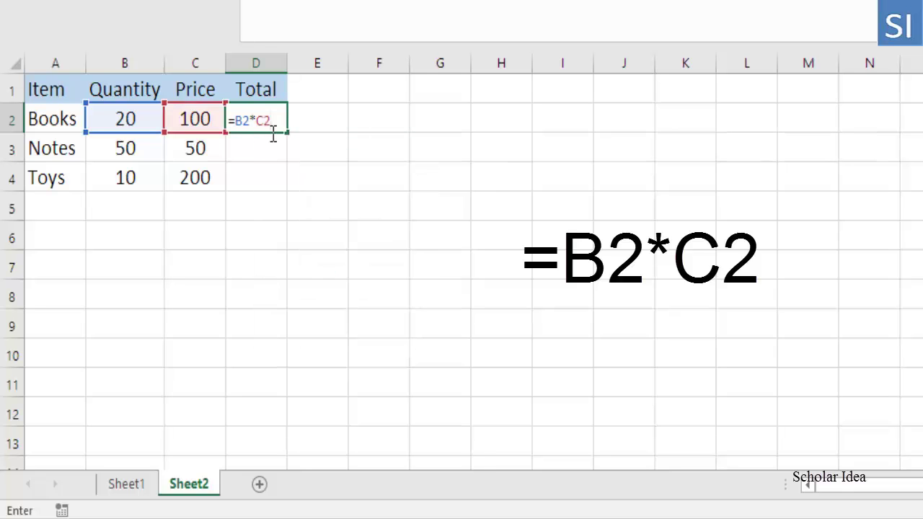
{"action": "left_click", "coordinate": [319, 124]}
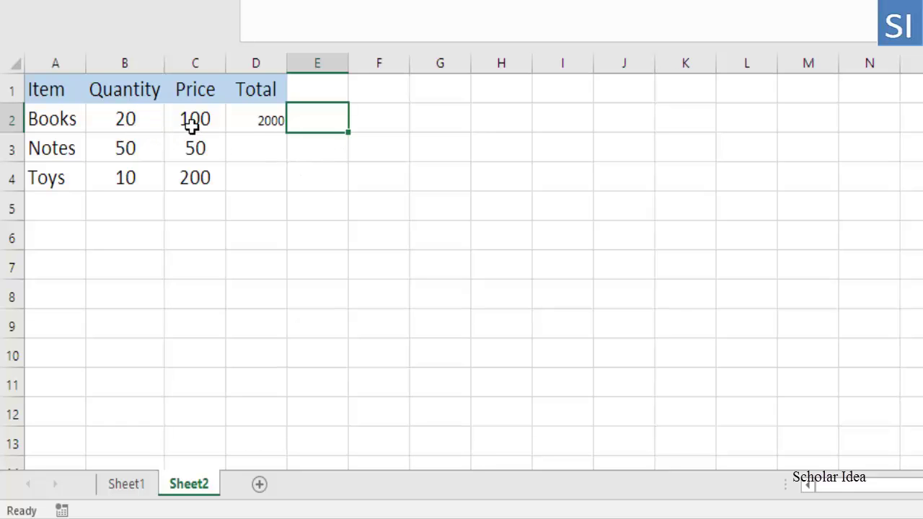
{"action": "left_click", "coordinate": [267, 122]}
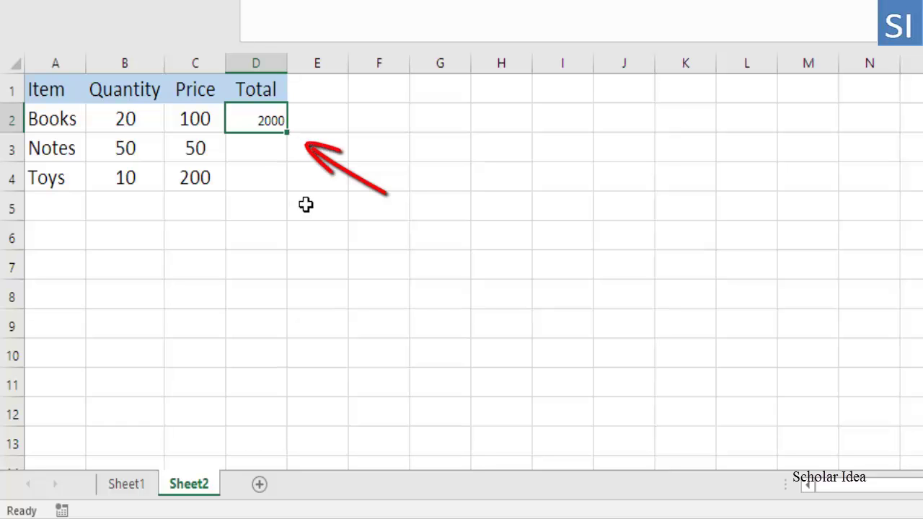
- Fill D2's =B2*C2 formula down to D4 for the Notes and Toys totals
{"action": "left_click_drag", "start_coordinate": [292, 139], "coordinate": [296, 196]}
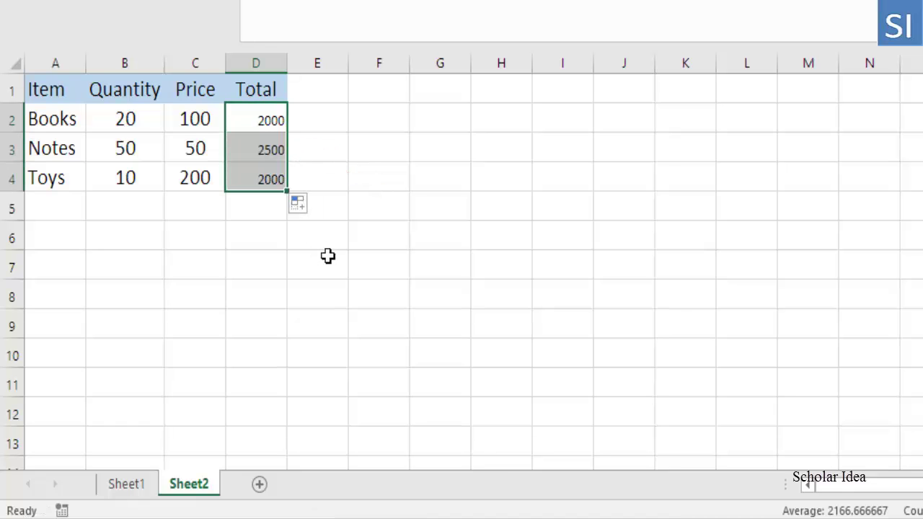
{"action": "left_click", "coordinate": [336, 210]}
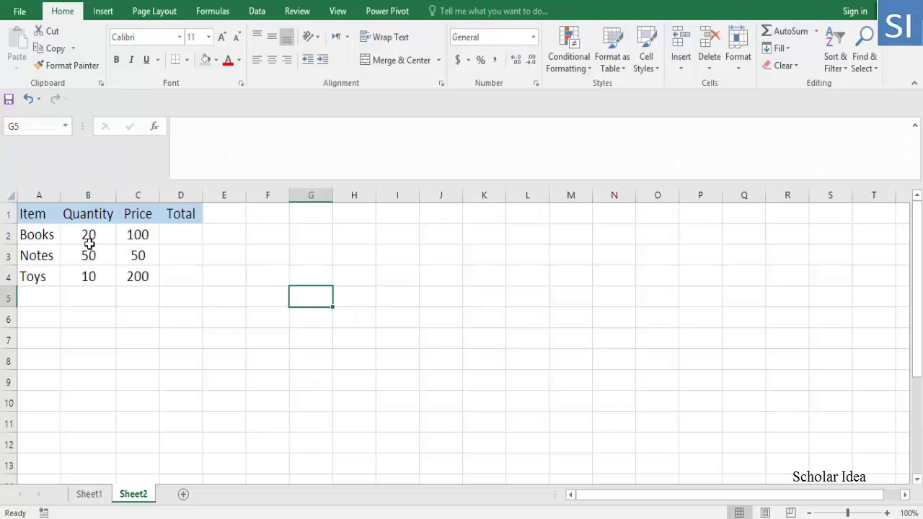
{"action": "left_click", "coordinate": [91, 198]}
{"action": "left_click_drag", "start_coordinate": [100, 208], "coordinate": [145, 212]}
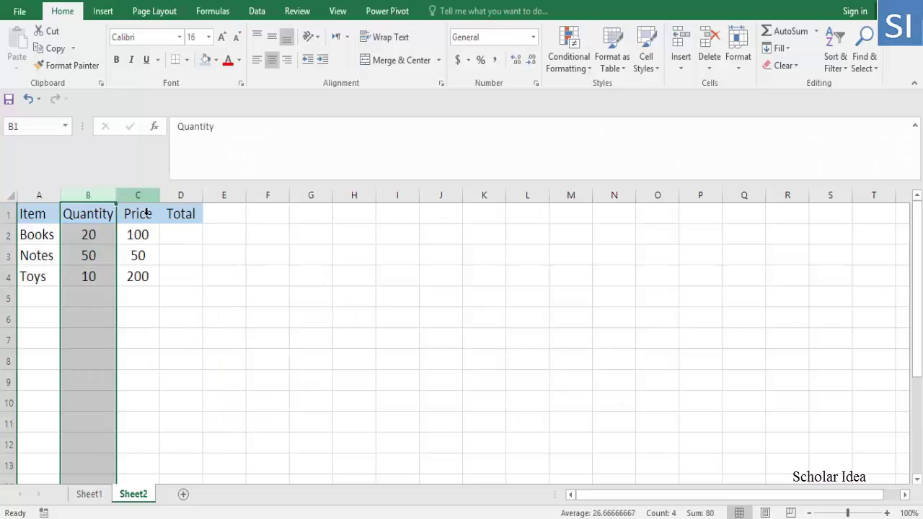
{"action": "left_click", "coordinate": [147, 209]}
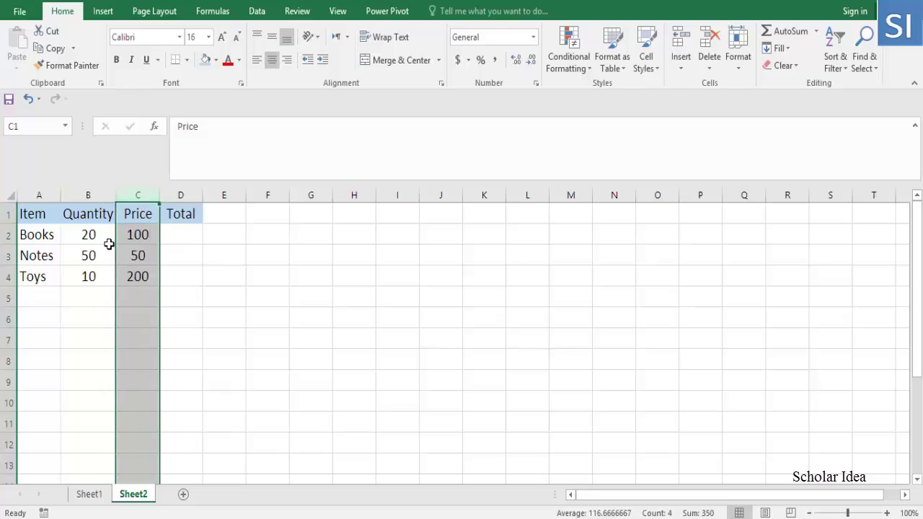
{"action": "left_click", "coordinate": [109, 299]}
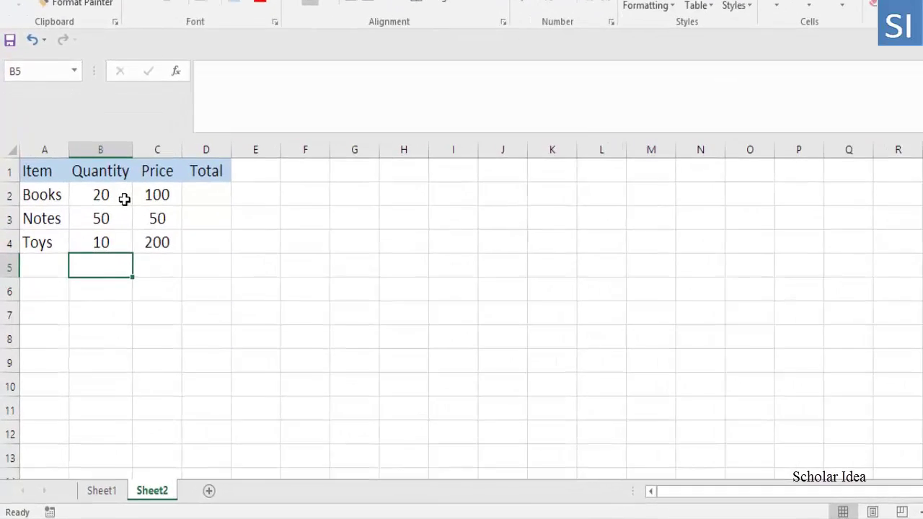
{"action": "key", "text": "Up"}
{"action": "key", "text": "Up"}
{"action": "key", "text": "Up"}
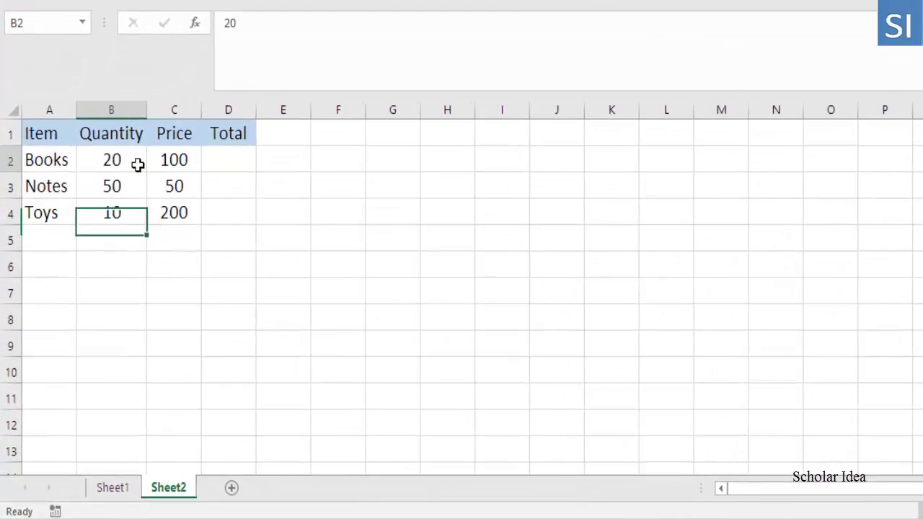
{"action": "left_click", "coordinate": [177, 167]}
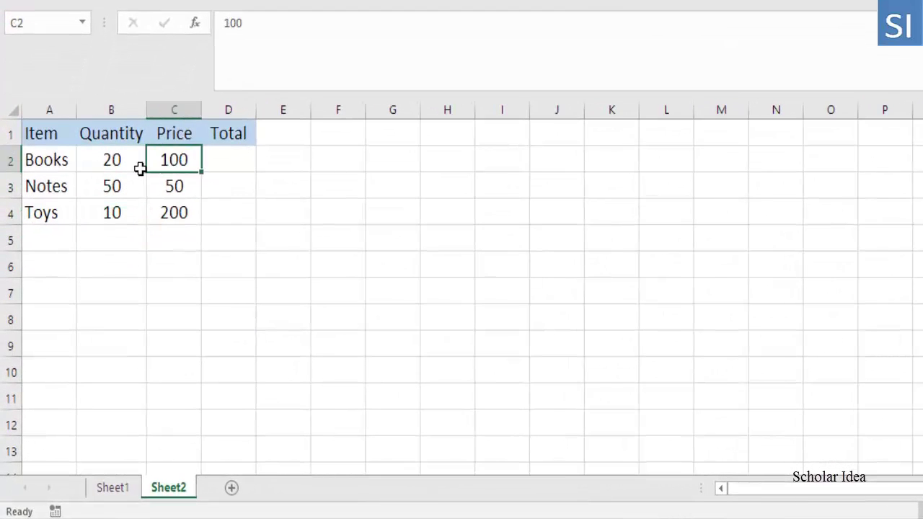
{"action": "left_click_drag", "start_coordinate": [115, 167], "coordinate": [159, 165]}
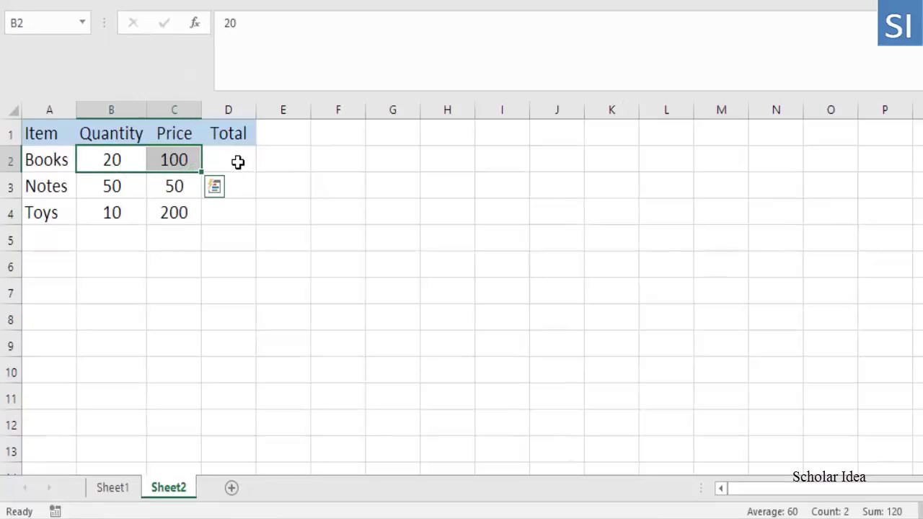
{"action": "left_click", "coordinate": [238, 161]}
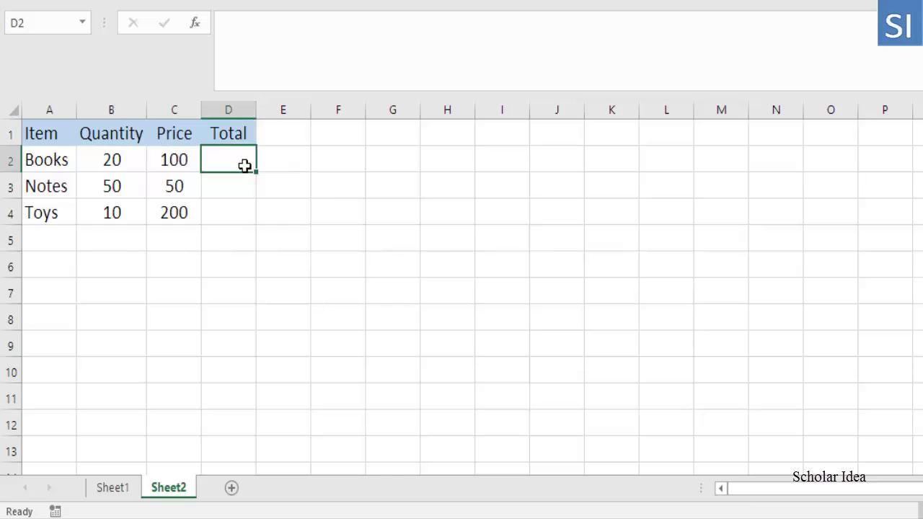
- Enter =PRODUCT(B2*C2) in D2 and check the Books total of 2000
{"action": "double_click", "coordinate": [245, 166]}
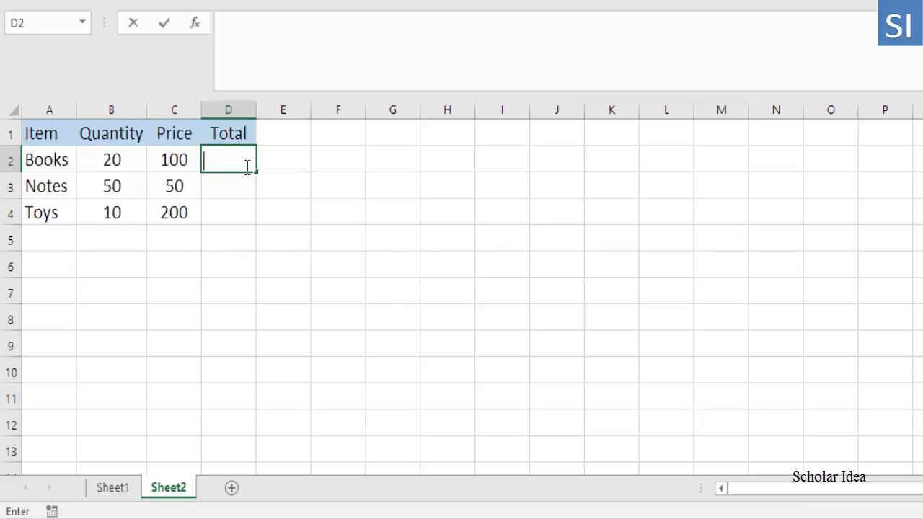
{"action": "type", "text": "=product"}
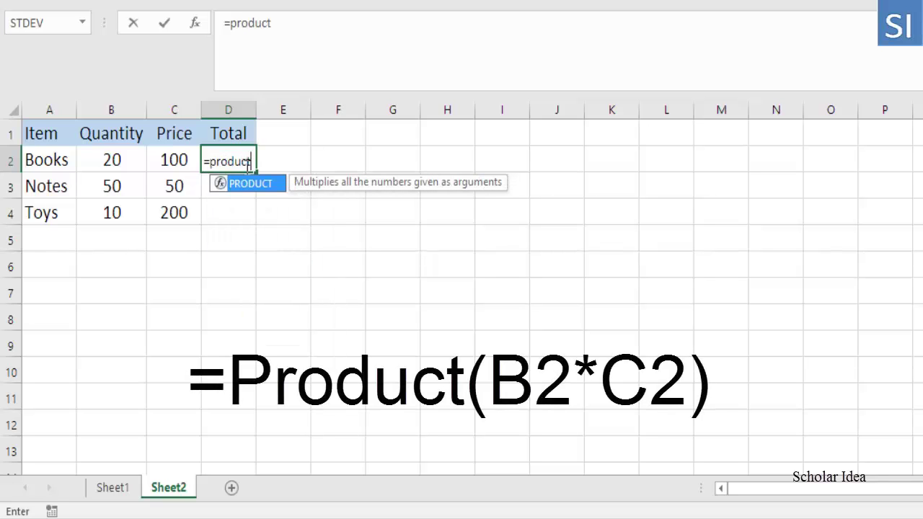
{"action": "type", "text": "("}
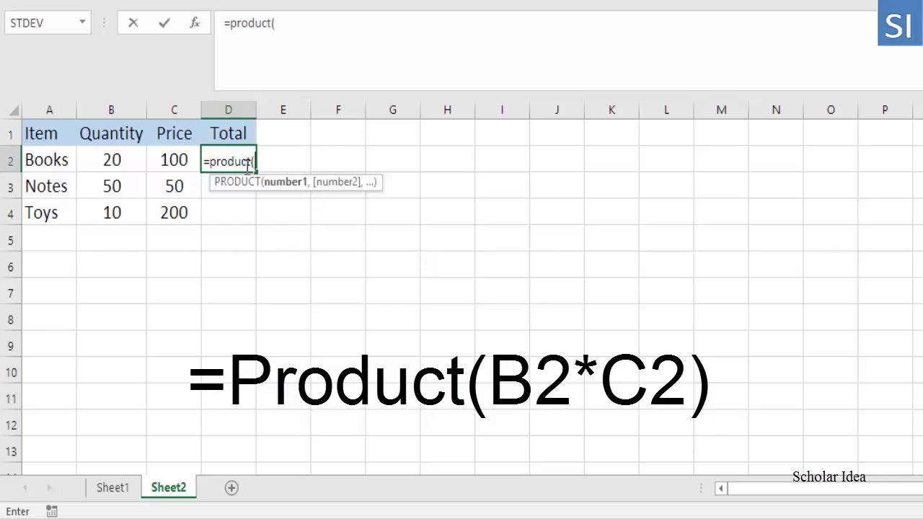
{"action": "type", "text": "B2"}
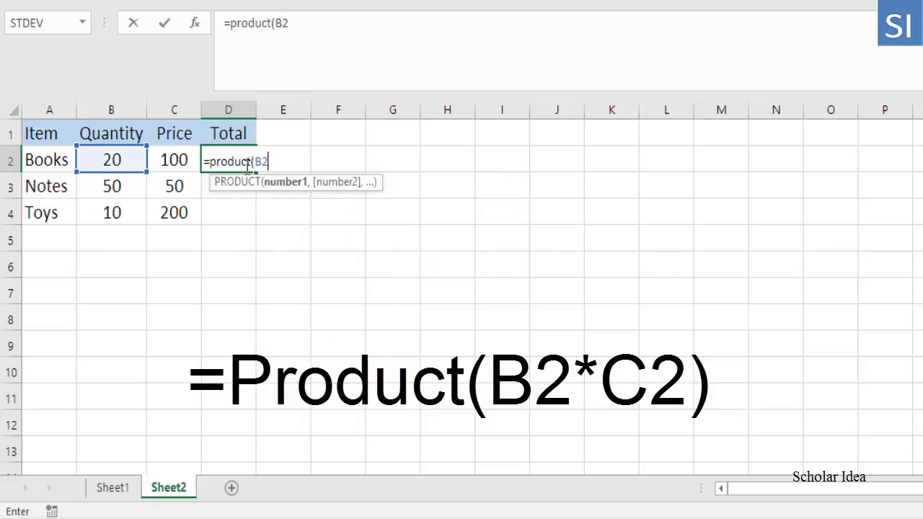
{"action": "type", "text": "*"}
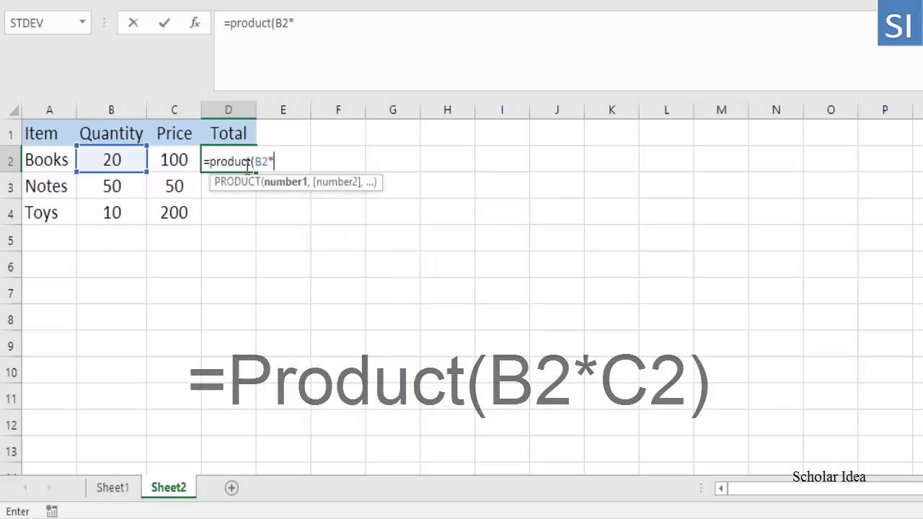
{"action": "type", "text": "C2"}
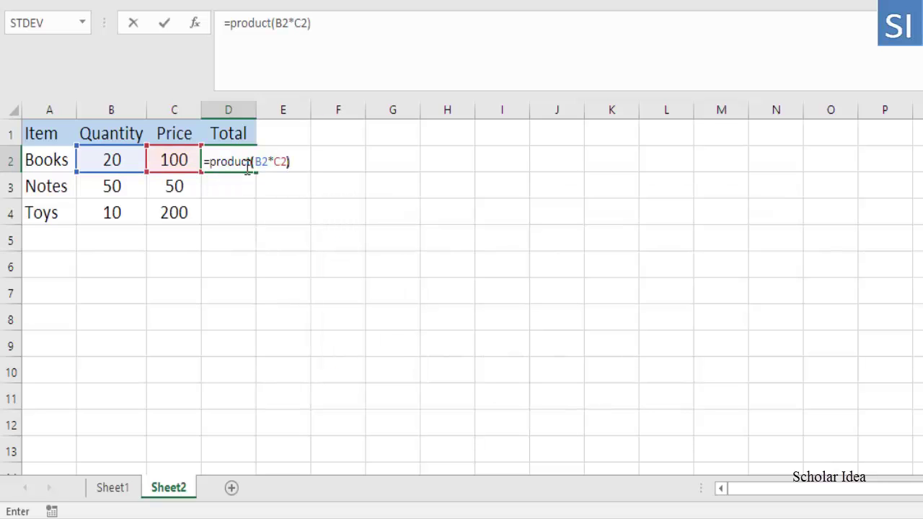
{"action": "left_click", "coordinate": [363, 192]}
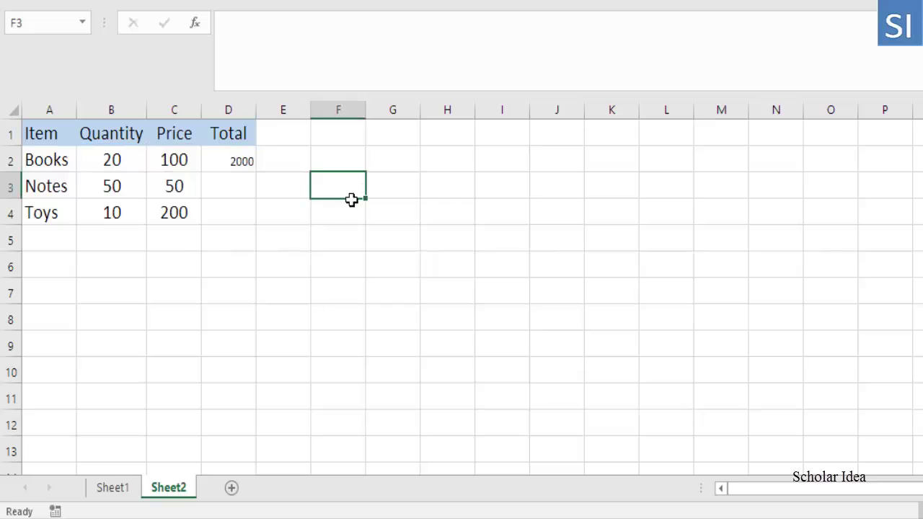
{"action": "left_click", "coordinate": [244, 168]}
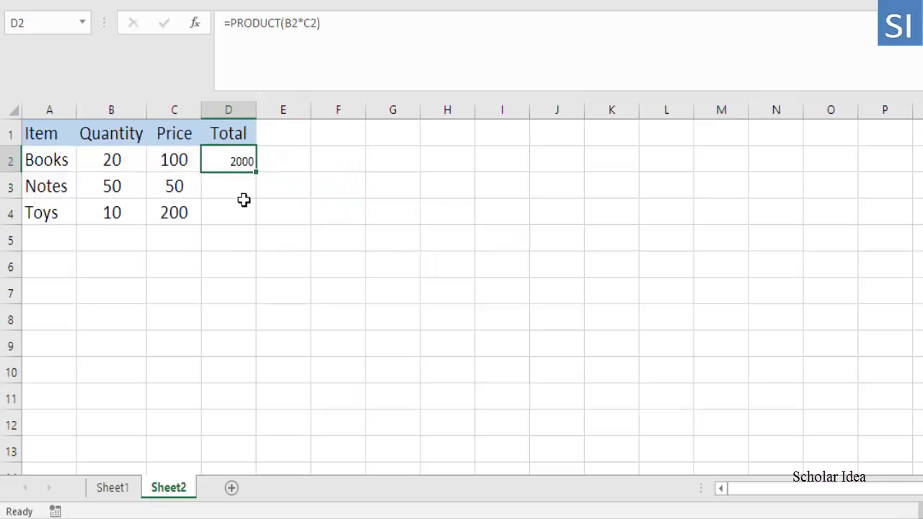
{"action": "left_click", "coordinate": [273, 194]}
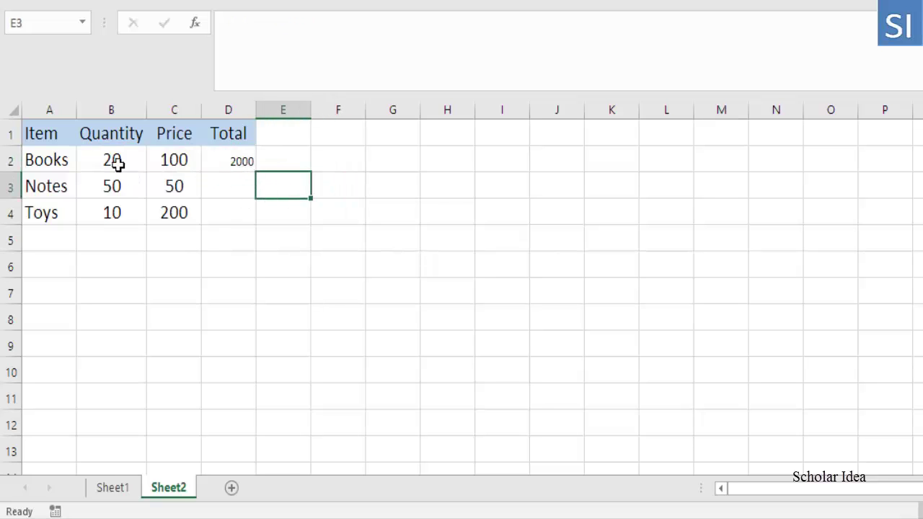
{"action": "left_click", "coordinate": [238, 164]}
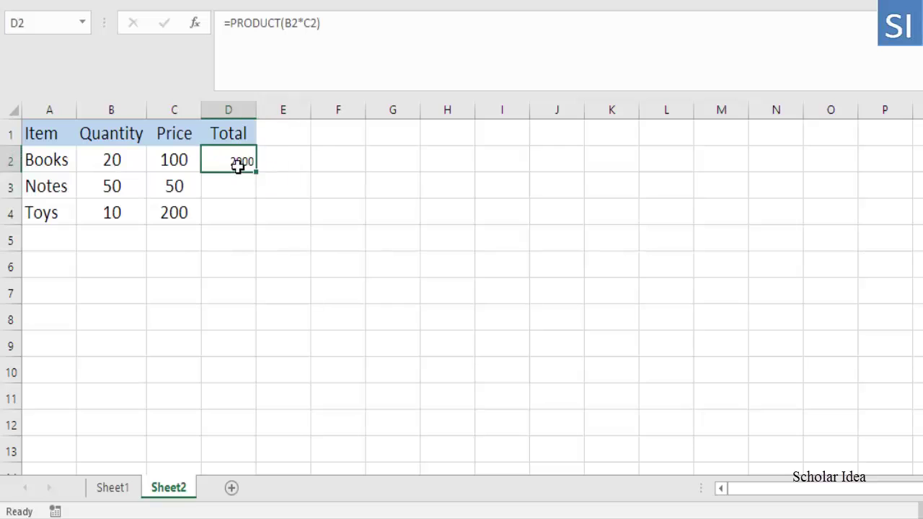
- Fill the PRODUCT formula down to D4, verify =PRODUCT(B3*C3) in D3, and select D2:D4
{"action": "left_click_drag", "start_coordinate": [261, 179], "coordinate": [258, 226]}
{"action": "left_click", "coordinate": [284, 181]}
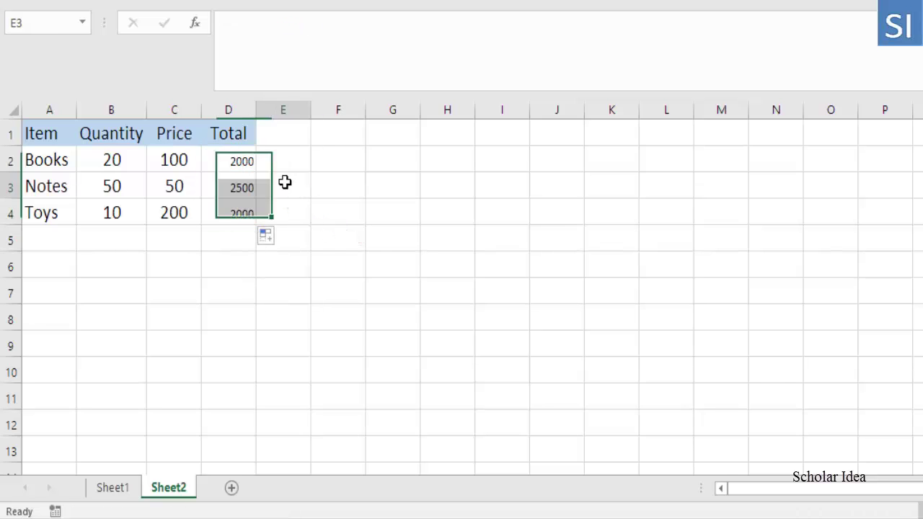
{"action": "left_click", "coordinate": [243, 189]}
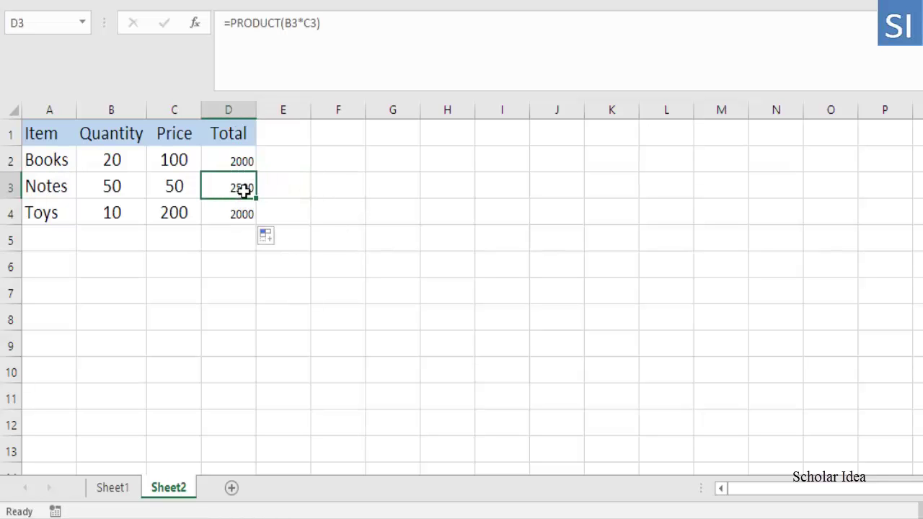
{"action": "left_click_drag", "start_coordinate": [229, 160], "coordinate": [229, 213]}
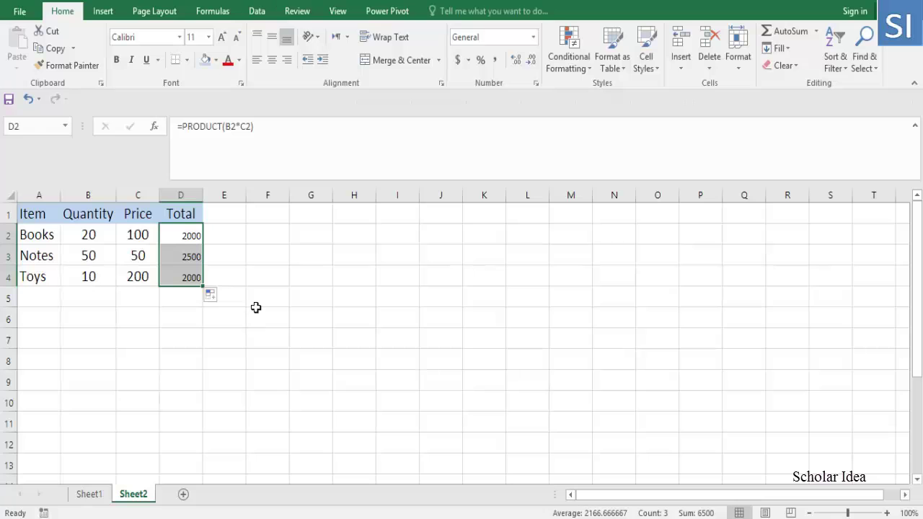
- Review the PRODUCT formulas behind the Books, Notes and Toys totals in D2:D4
{"action": "left_click", "coordinate": [318, 222]}
{"action": "left_click", "coordinate": [232, 236]}
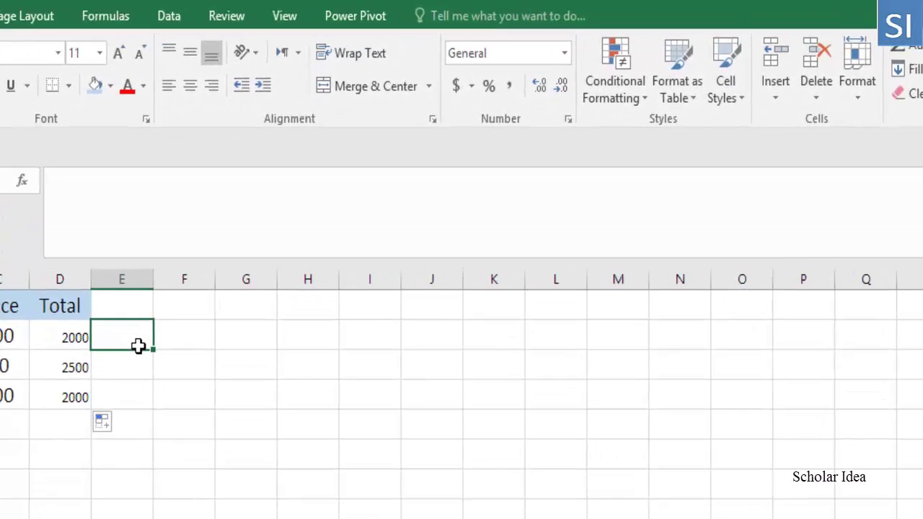
{"action": "key", "text": "Left"}
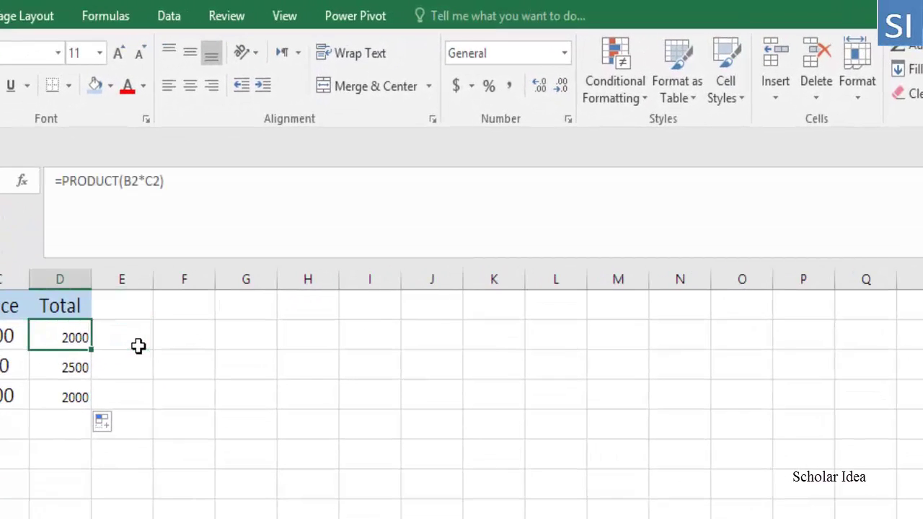
{"action": "left_click", "coordinate": [81, 371]}
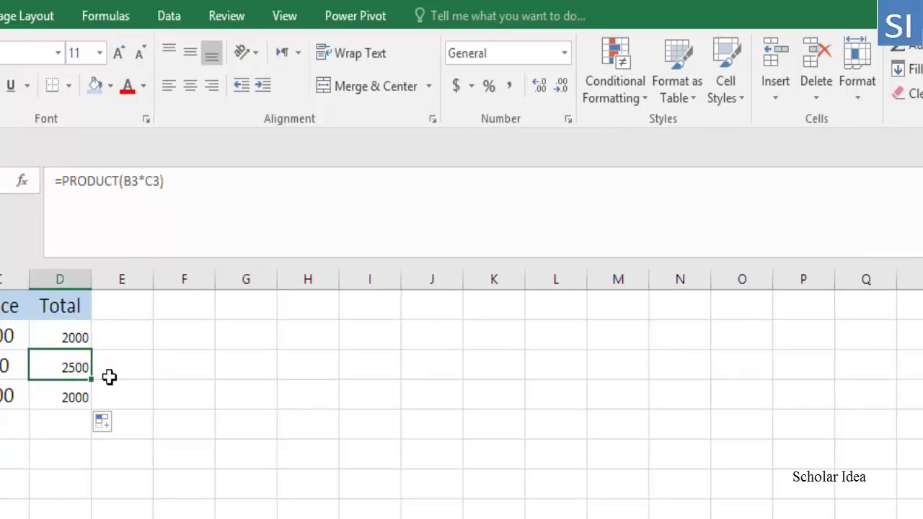
{"action": "left_click", "coordinate": [70, 402]}
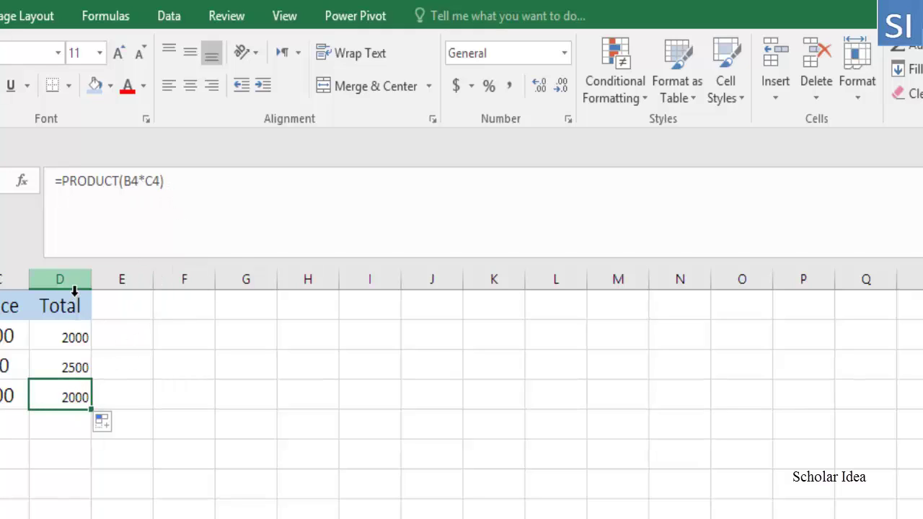
{"action": "left_click", "coordinate": [76, 368]}
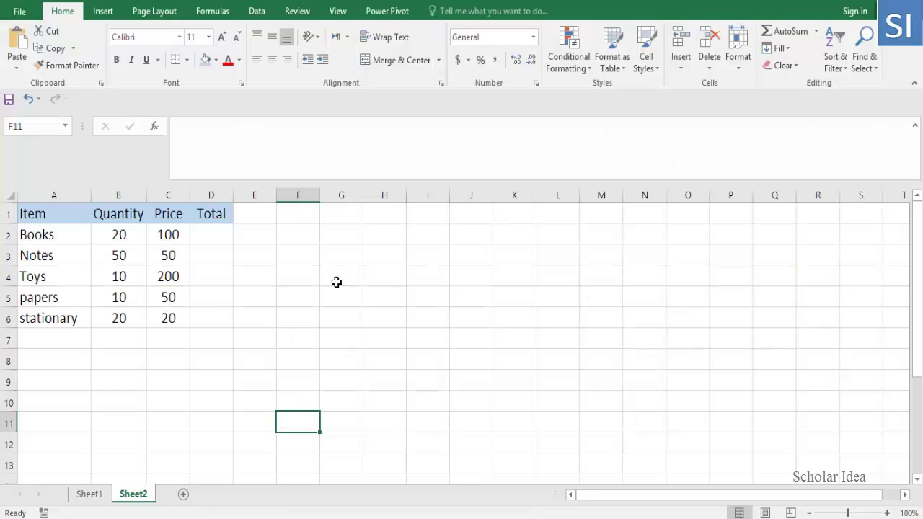
{"action": "left_click", "coordinate": [216, 239]}
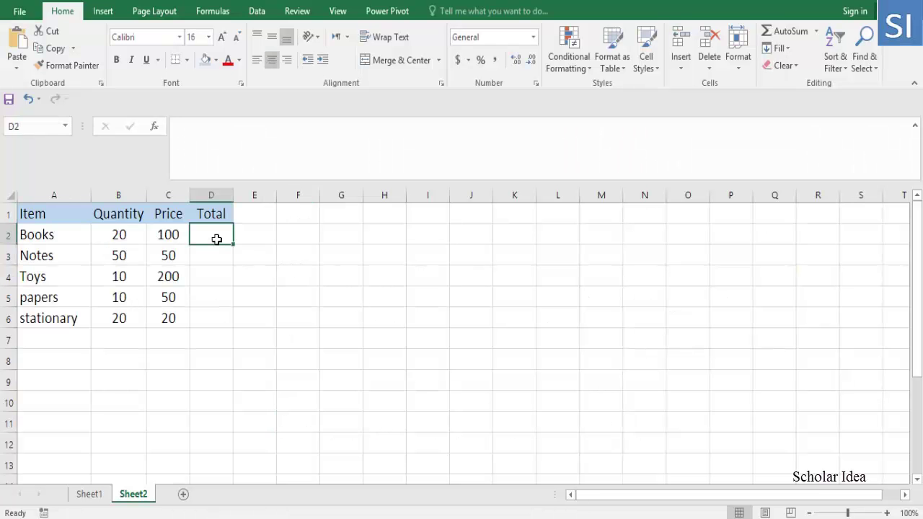
- Select the empty Total range D2:D6 and start a formula in the formula bar
{"action": "left_click_drag", "start_coordinate": [216, 241], "coordinate": [214, 319]}
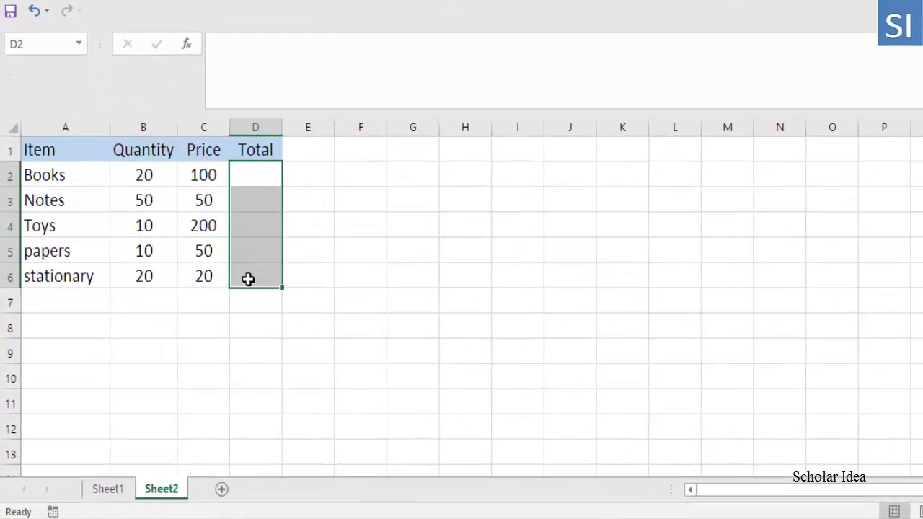
{"action": "left_click_drag", "start_coordinate": [241, 217], "coordinate": [245, 300]}
{"action": "left_click_drag", "start_coordinate": [285, 265], "coordinate": [281, 277]}
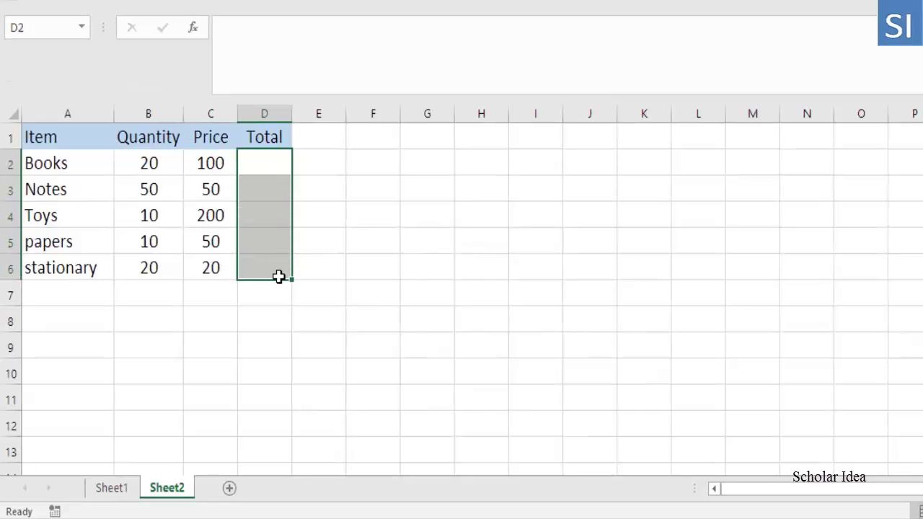
{"action": "left_click", "coordinate": [287, 38]}
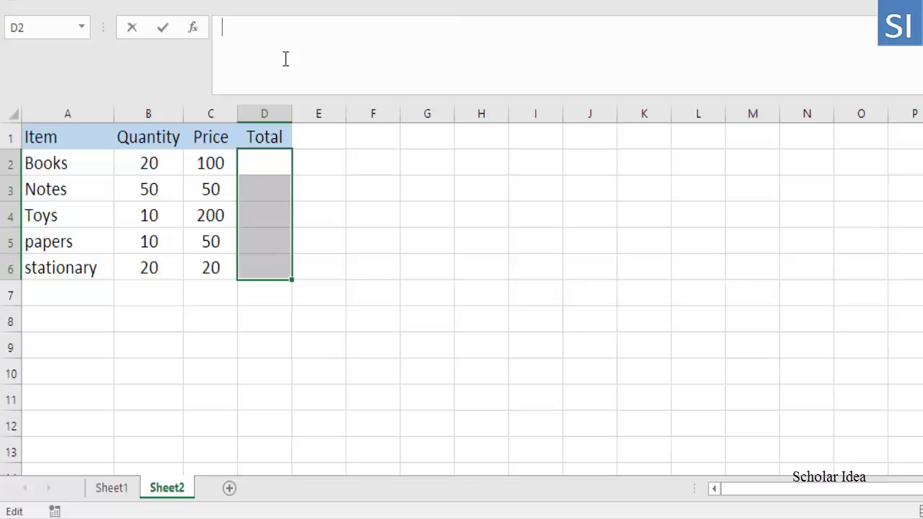
- Type =B2:B6*C2:C6 in the formula bar for the Total range
{"action": "type", "text": "="}
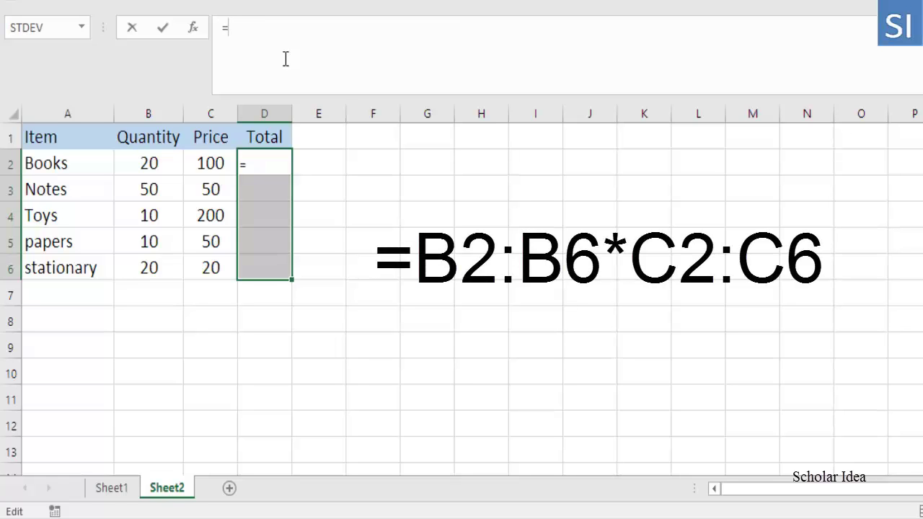
{"action": "type", "text": "B2"}
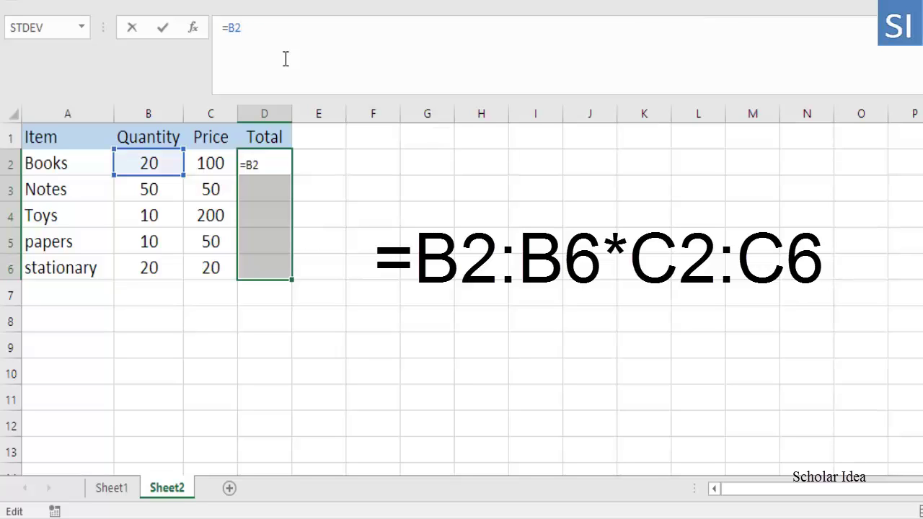
{"action": "type", "text": ":B6"}
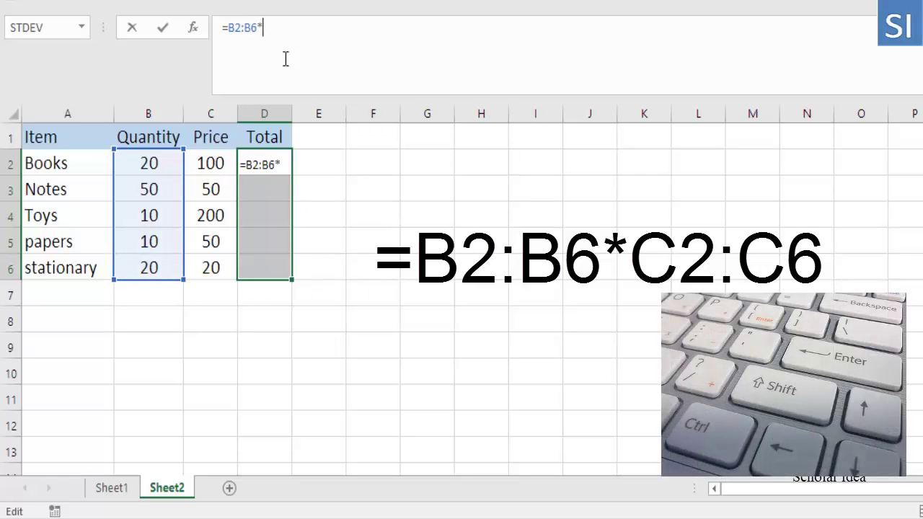
{"action": "type", "text": "*C"}
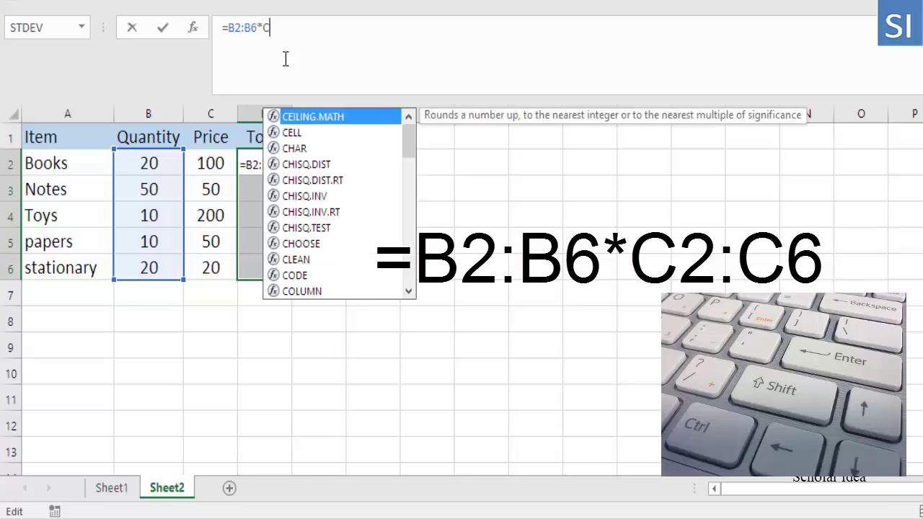
{"action": "type", "text": "2"}
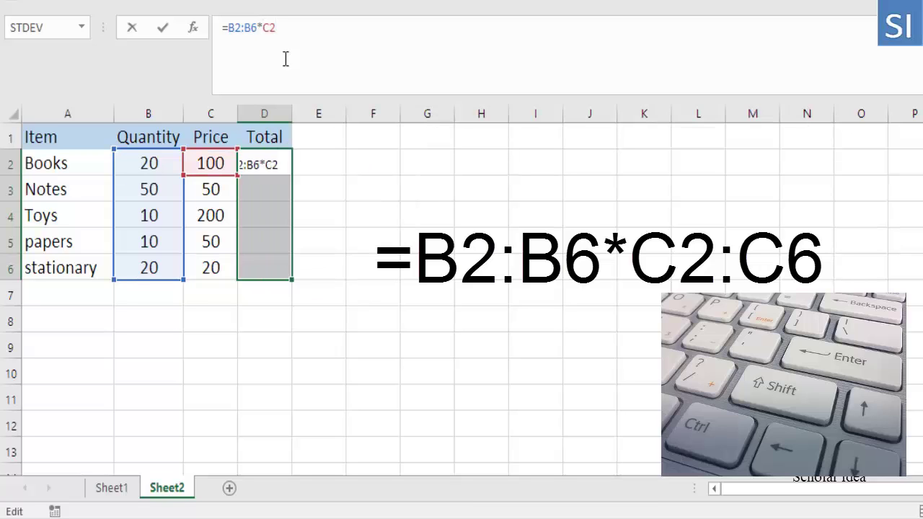
{"action": "type", "text": ":C"}
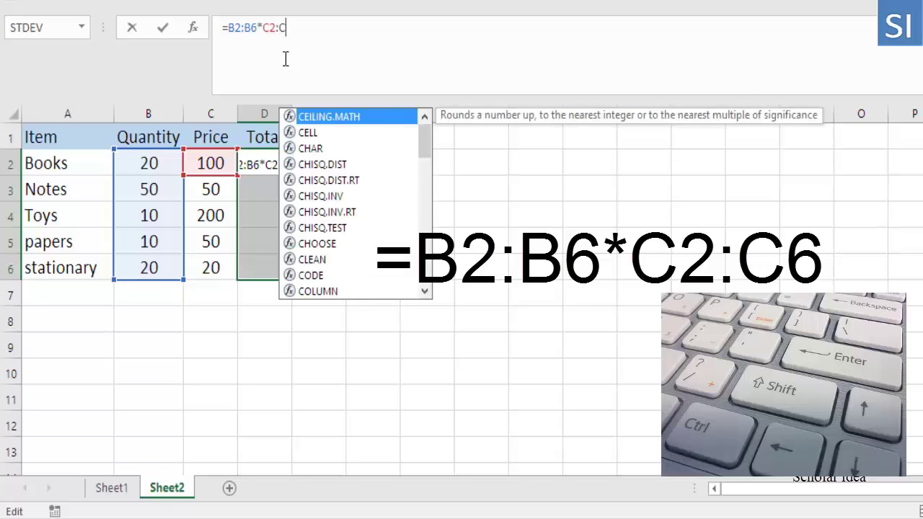
{"action": "type", "text": "6"}
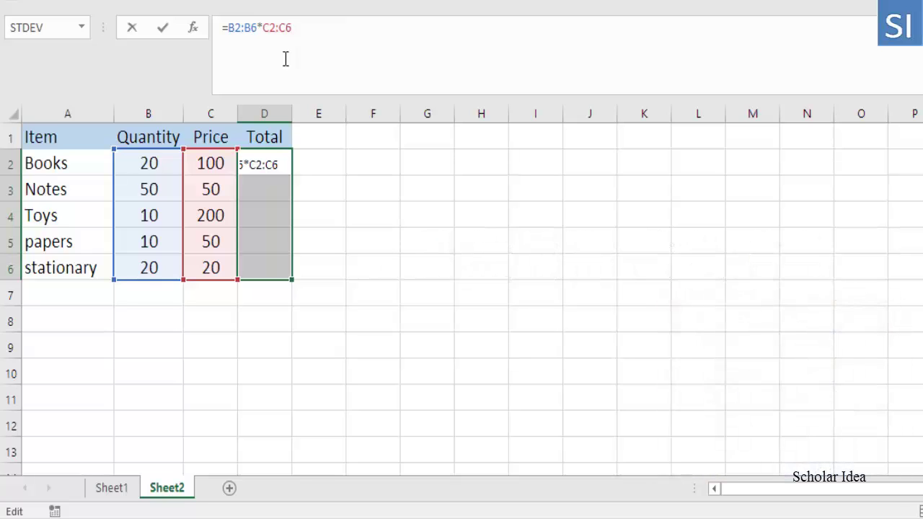
- Commit =B2:B6*C2:C6 with Ctrl+Shift+Enter as an array formula and confirm it in D2
{"action": "key", "text": "ctrl+shift+Return"}
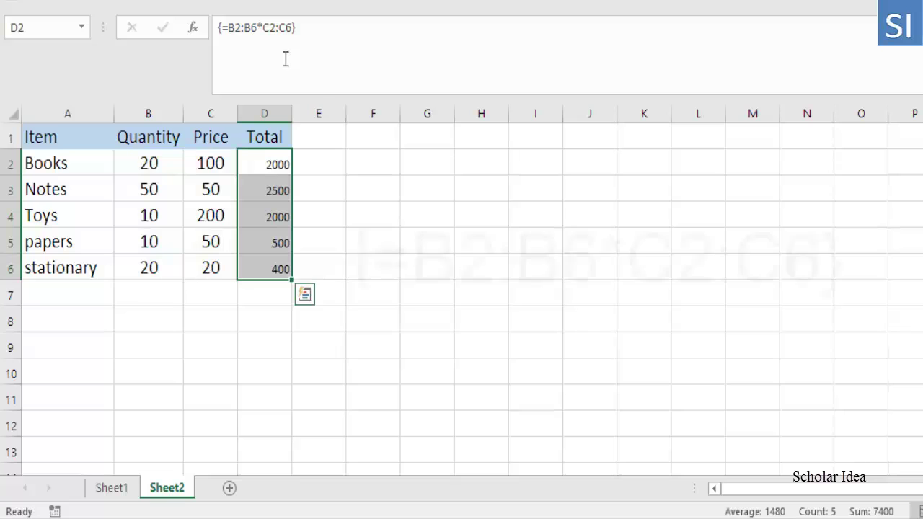
{"action": "left_click", "coordinate": [335, 191]}
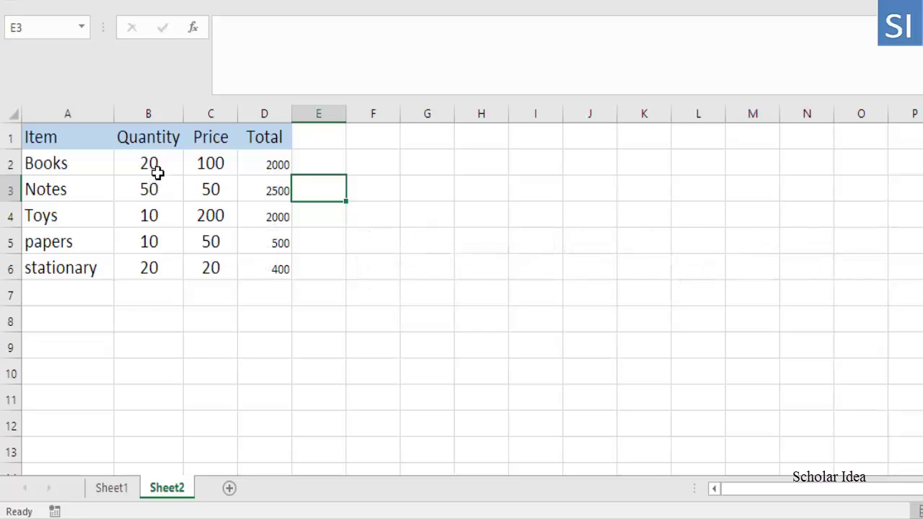
{"action": "left_click", "coordinate": [261, 164]}
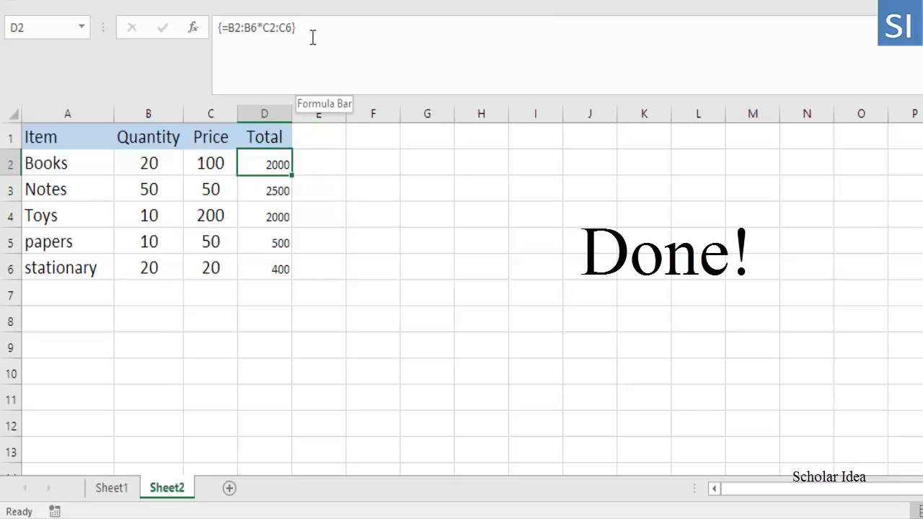